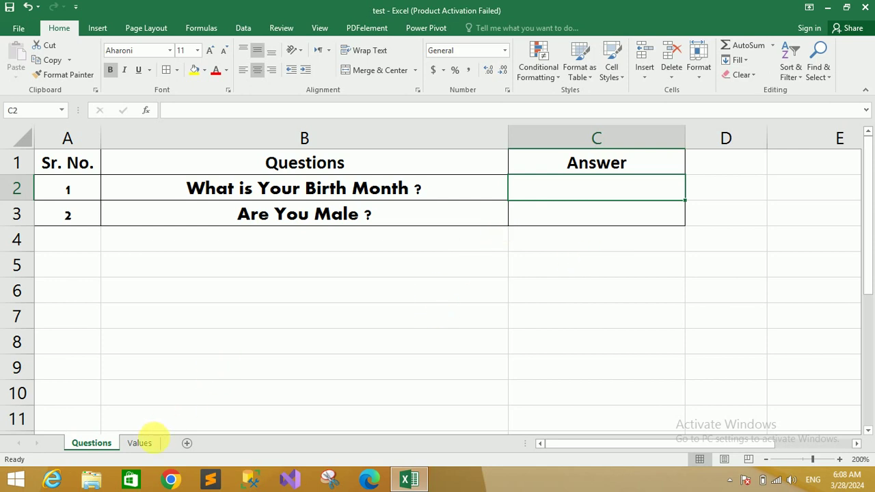
Step: Review the Jan–Dec month list in column A of the Values sheet, then return to Questions
click(146, 445)
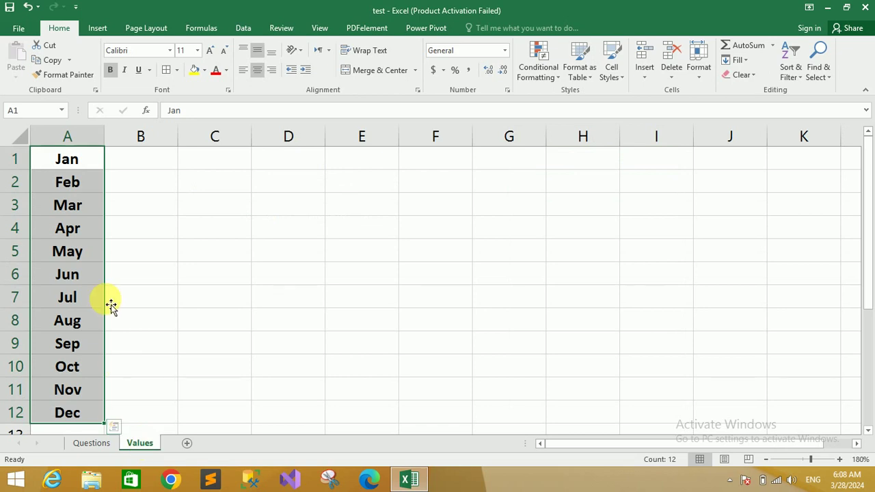
click(119, 203)
drag(81, 160, 80, 416)
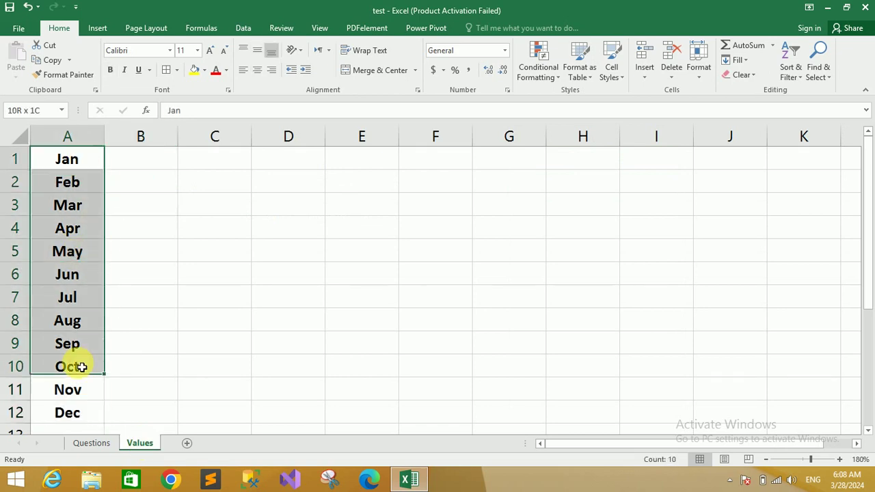
click(152, 318)
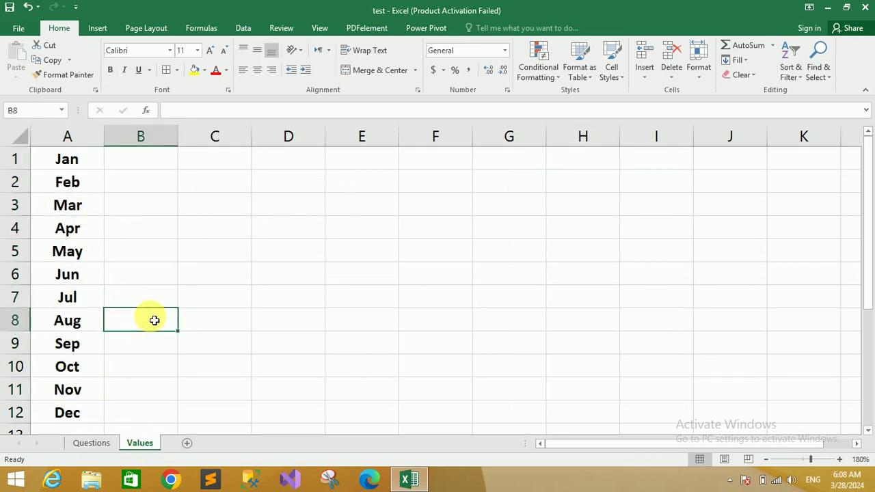
click(106, 444)
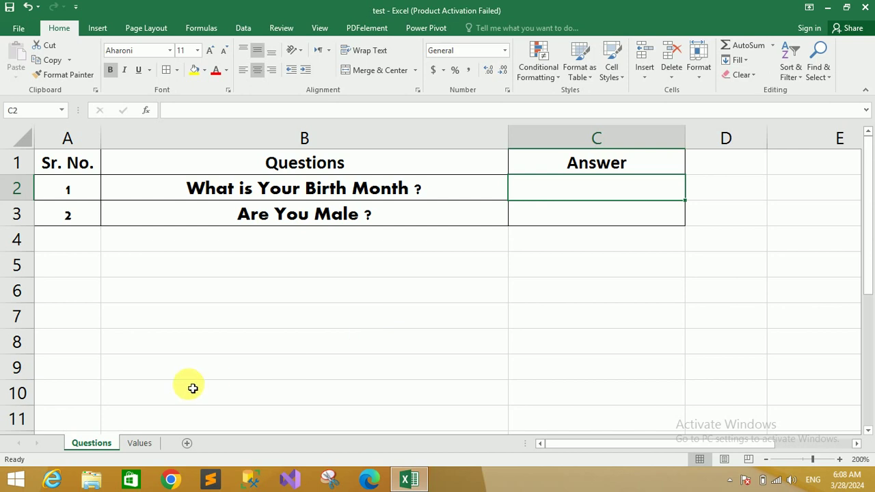
click(141, 443)
click(94, 169)
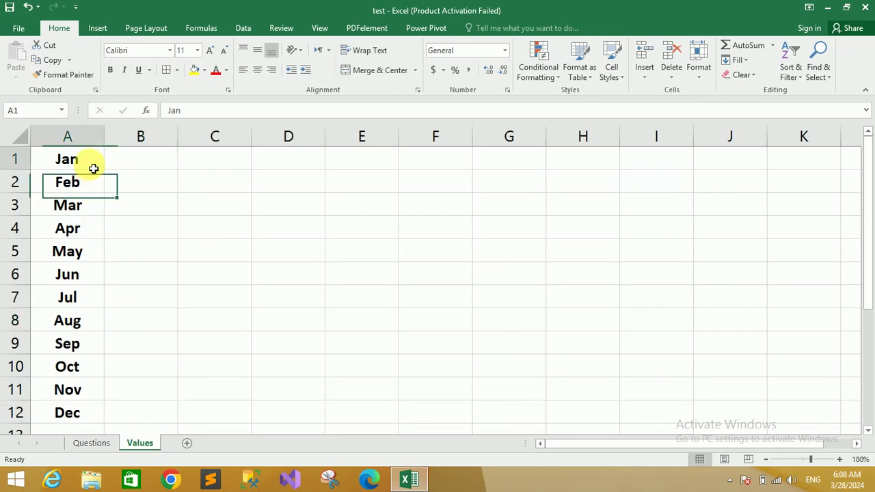
drag(94, 169, 92, 413)
click(92, 414)
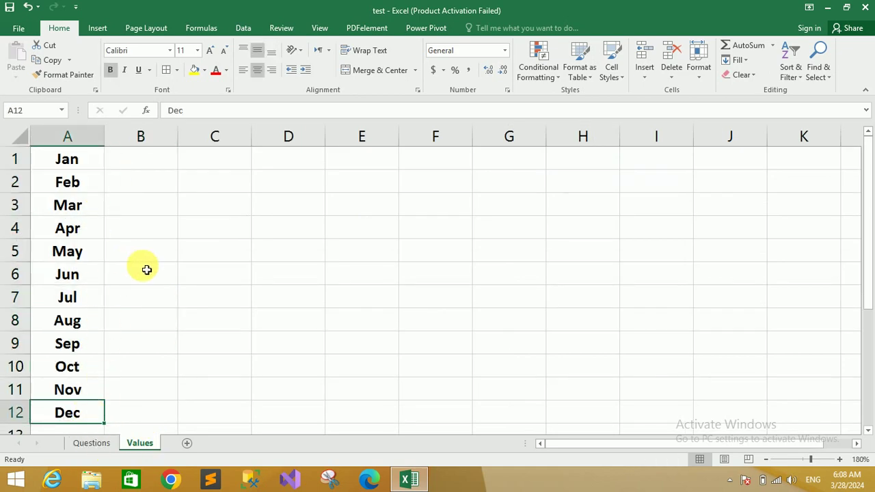
drag(91, 165, 73, 413)
click(170, 378)
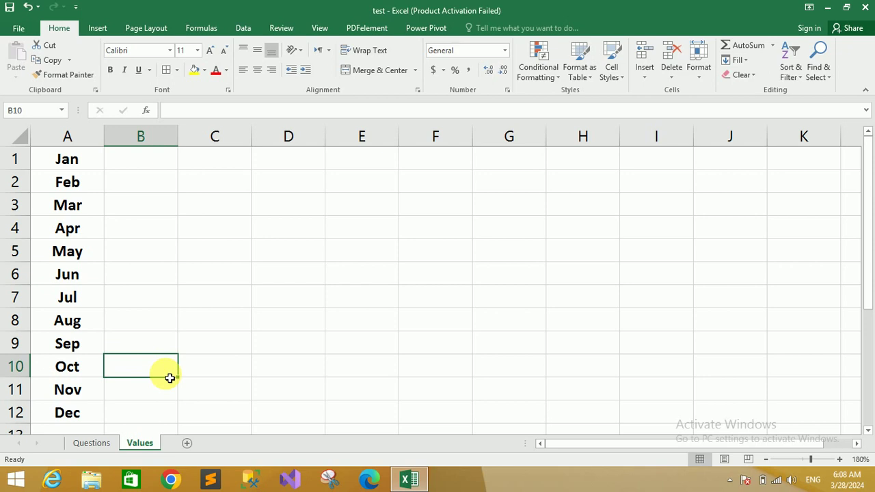
click(93, 445)
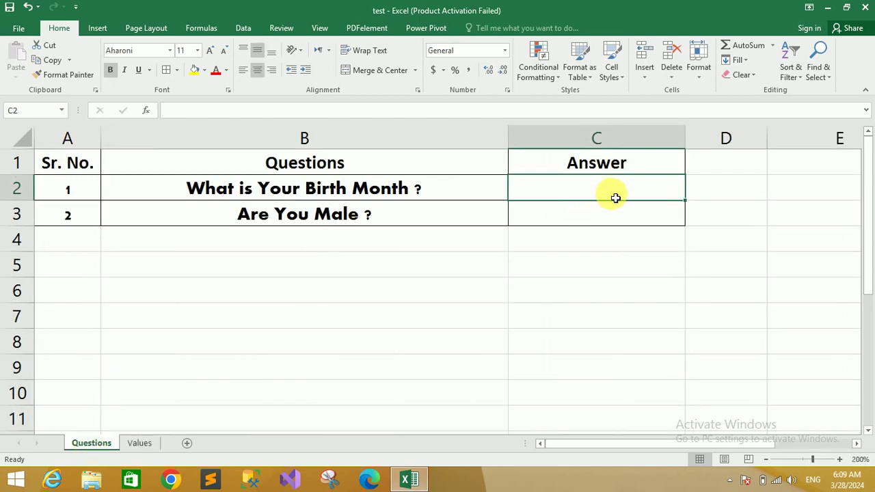
Step: Select birth-month answer cell C2 and show the Data Validation options from the Data tab
click(246, 196)
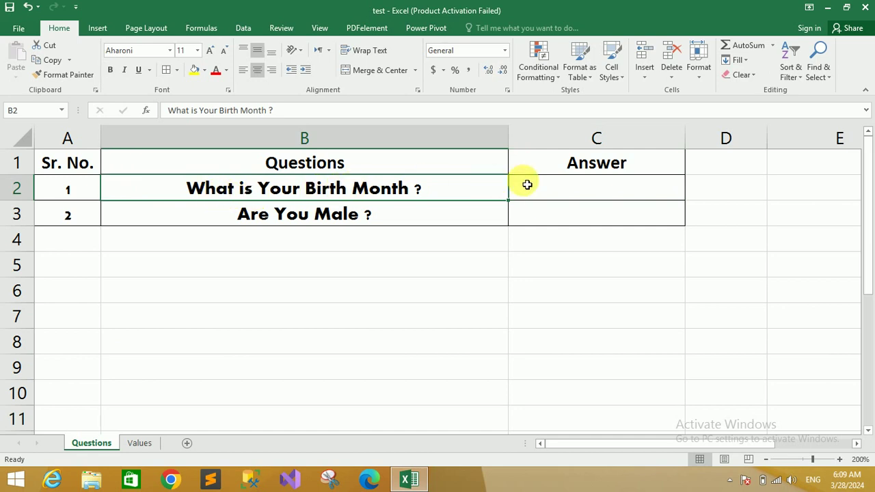
click(585, 191)
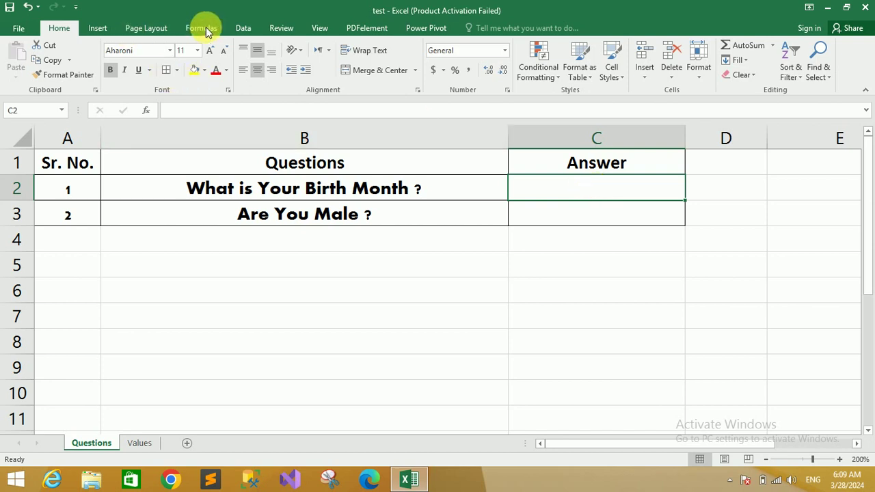
click(246, 28)
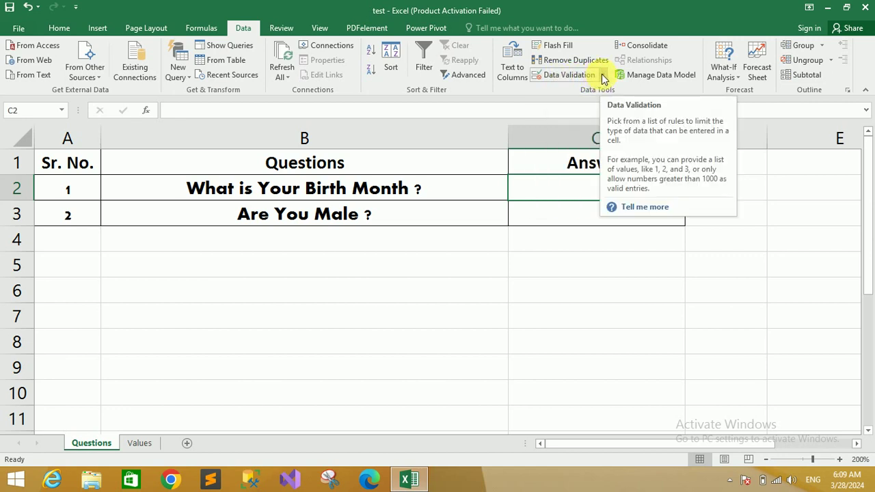
click(604, 77)
click(604, 76)
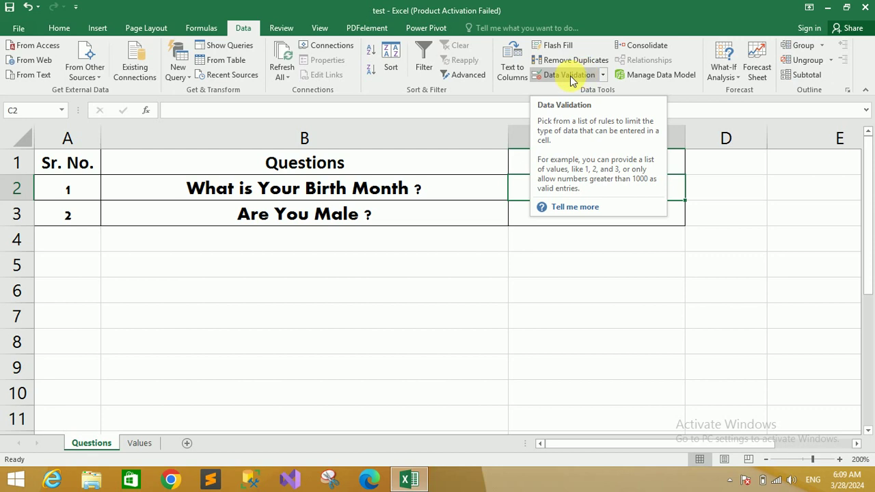
click(603, 75)
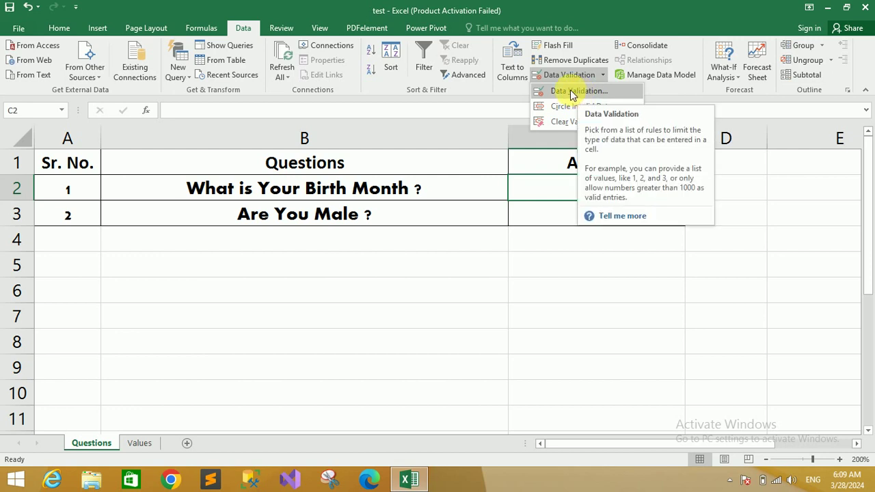
Step: In C2's Data Validation settings, set Allow to List and place the cursor in Source
click(573, 94)
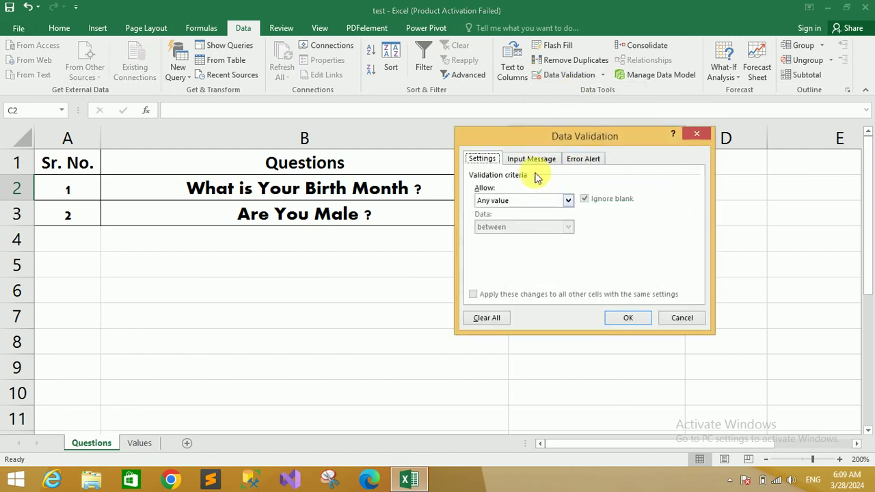
mouse_move(547, 137)
mouse_down()
mouse_move(294, 133)
mouse_move(299, 162)
mouse_up()
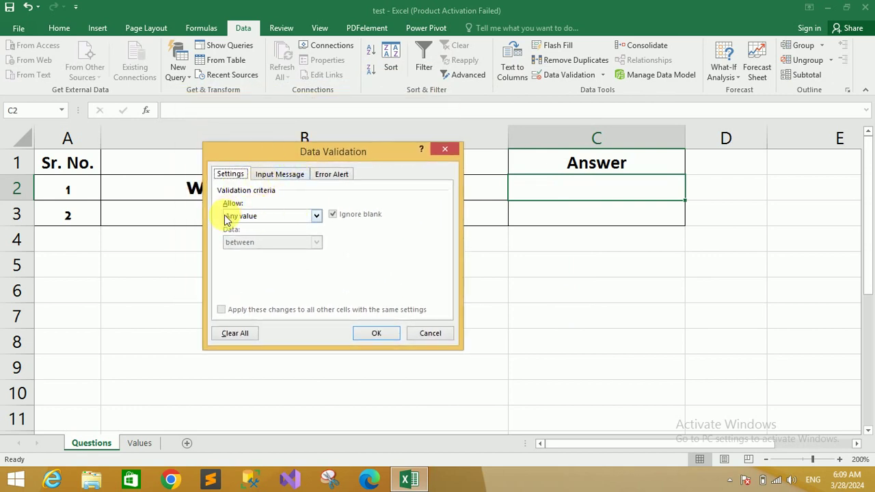
click(317, 216)
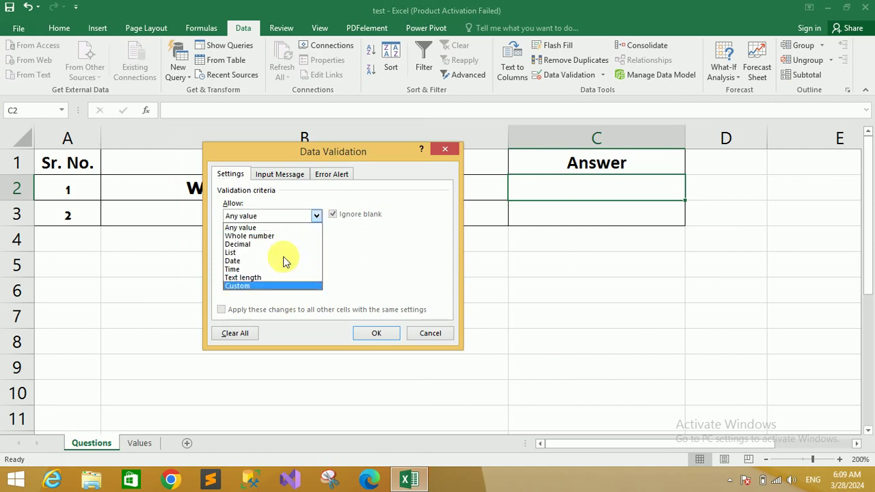
click(317, 216)
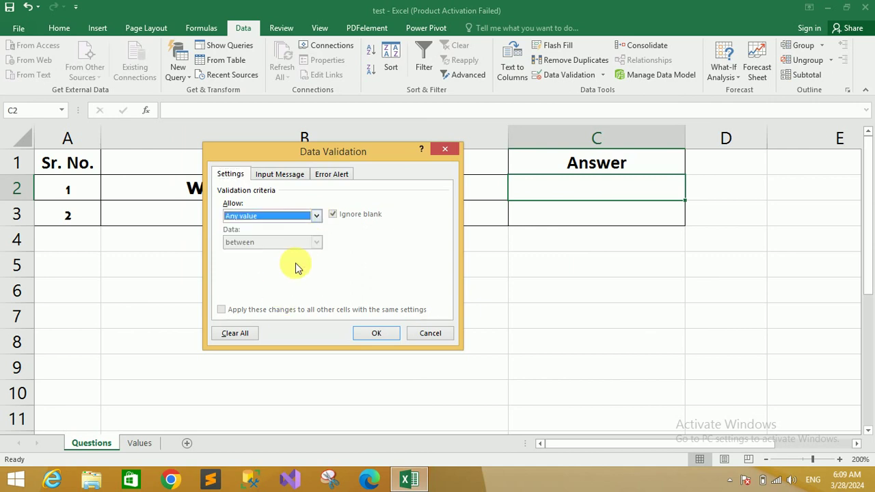
click(317, 216)
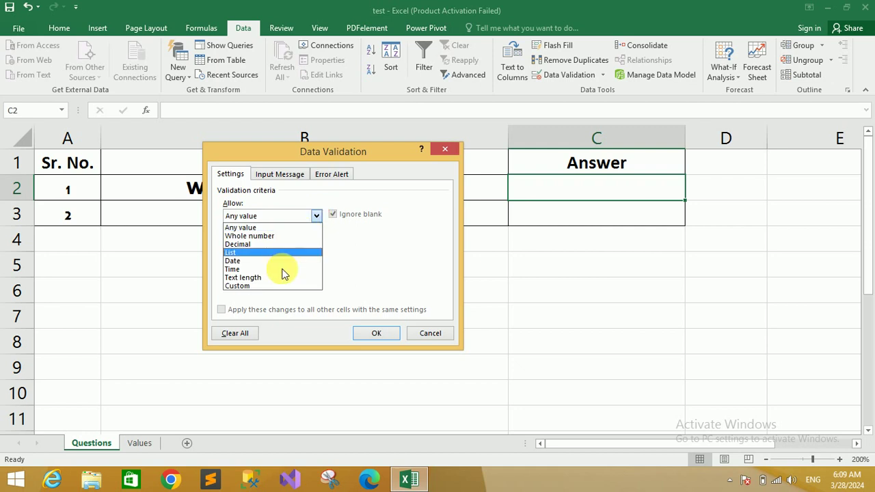
click(316, 217)
click(318, 216)
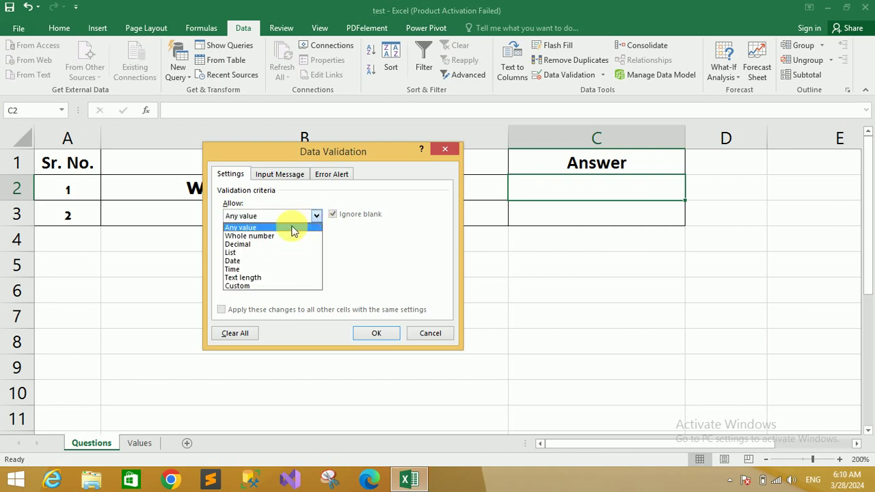
click(233, 253)
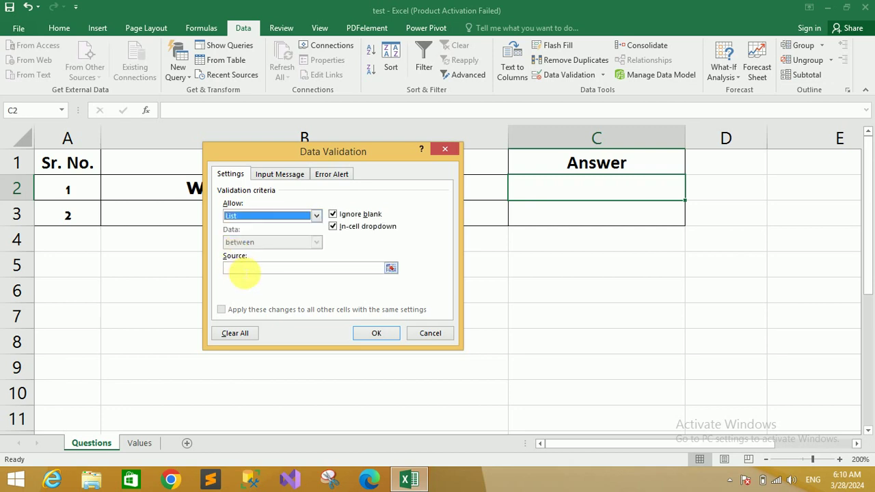
click(245, 271)
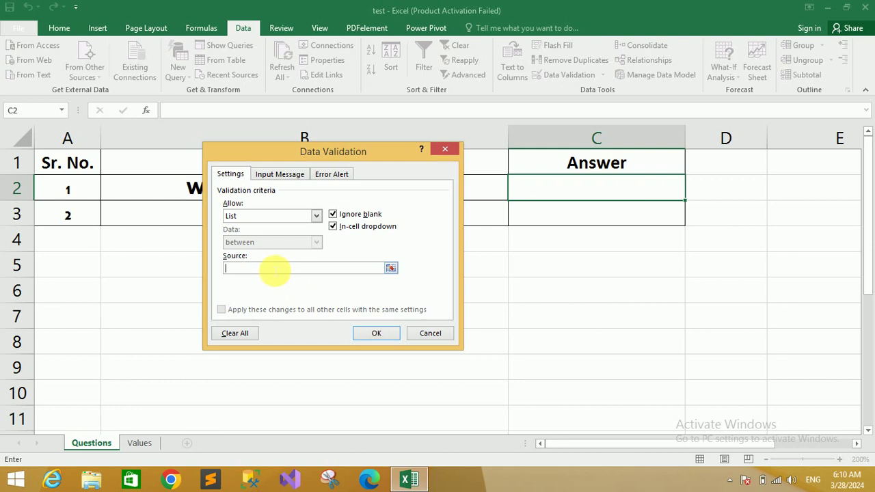
Step: Set C2's list source to Values!$A$1:$A$12 (Jan–Dec) and apply the validation
click(274, 269)
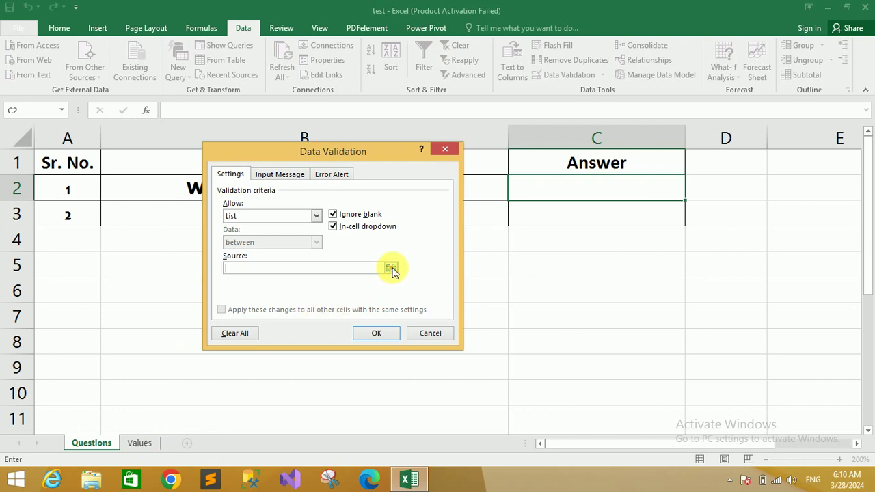
click(390, 269)
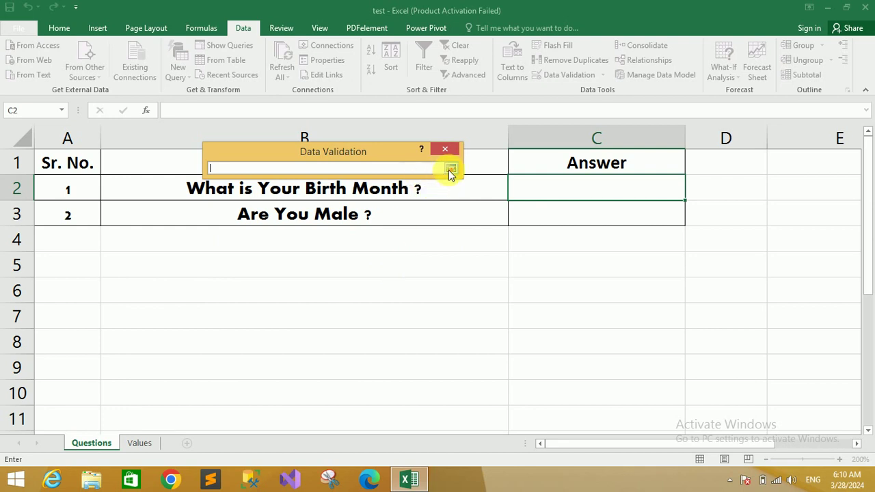
click(141, 443)
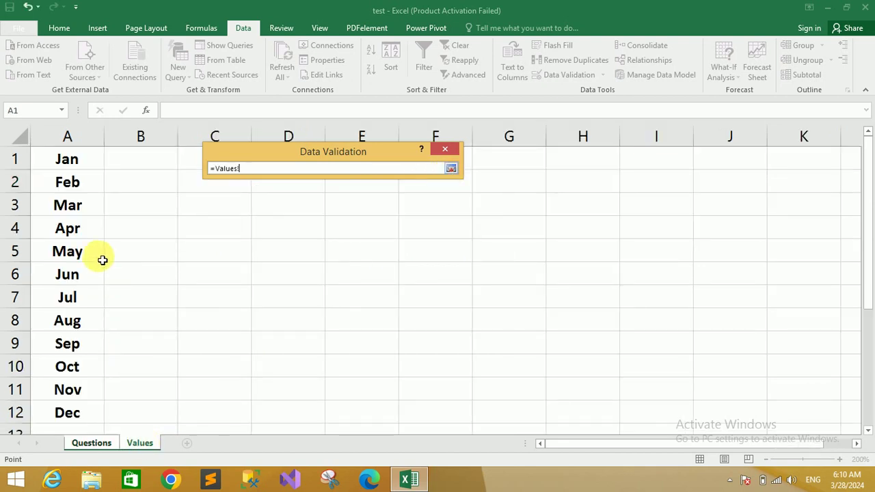
drag(79, 161, 82, 414)
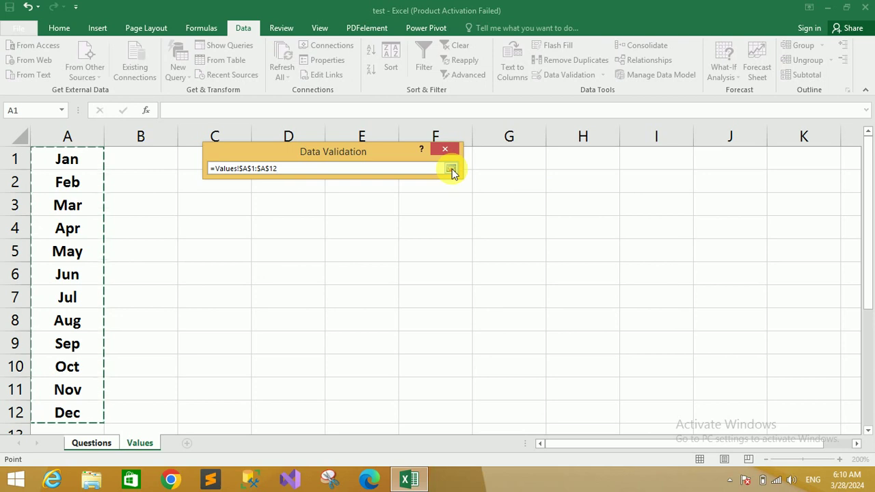
click(453, 169)
click(388, 335)
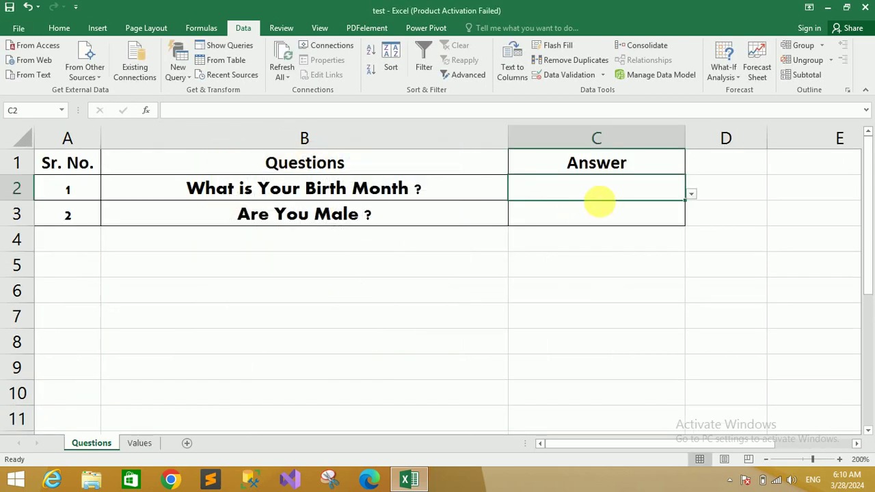
Step: Test C2's month drop-down and recheck the Jan–Dec months on the Values sheet
click(691, 195)
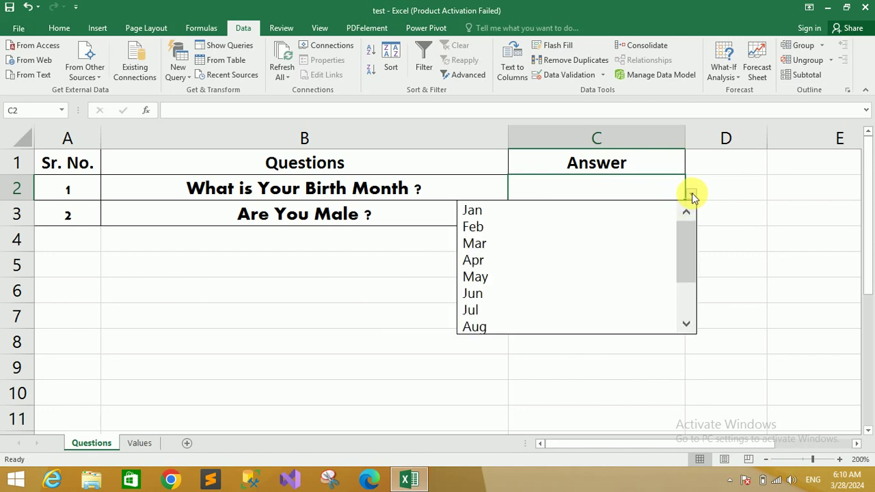
mouse_move(688, 235)
mouse_down()
mouse_move(688, 316)
mouse_move(692, 236)
mouse_move(221, 406)
mouse_up()
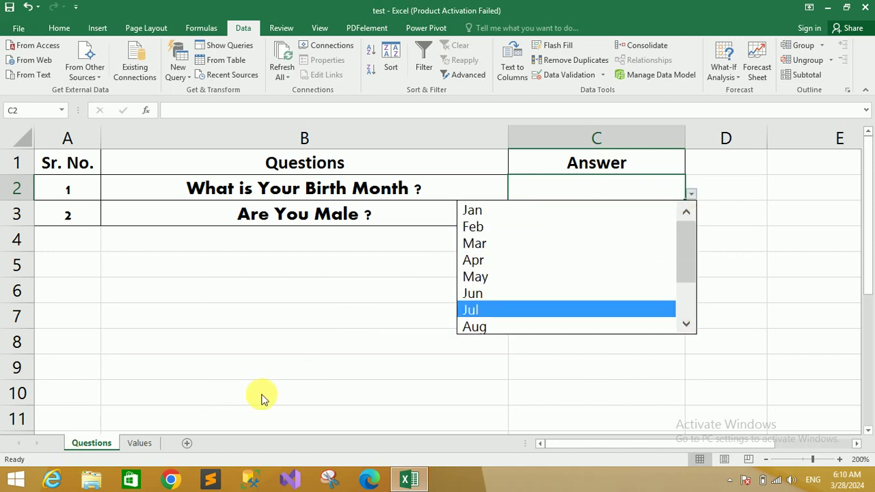
click(131, 444)
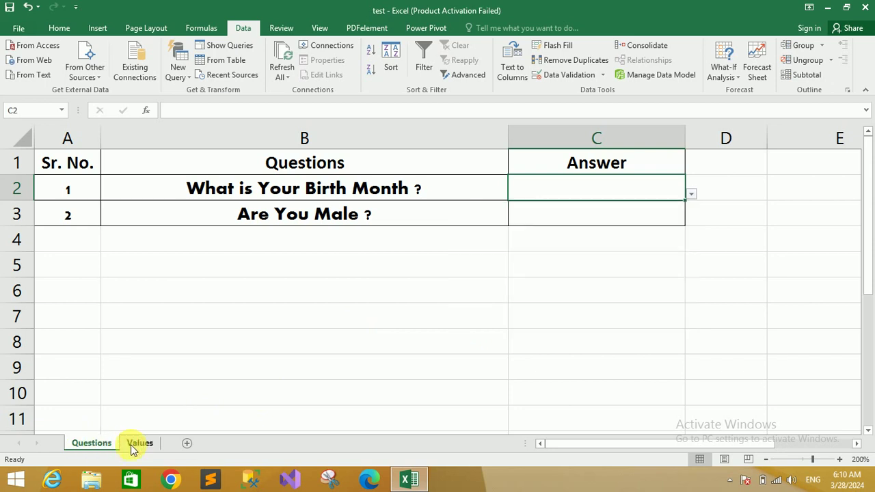
click(132, 445)
drag(75, 160, 80, 413)
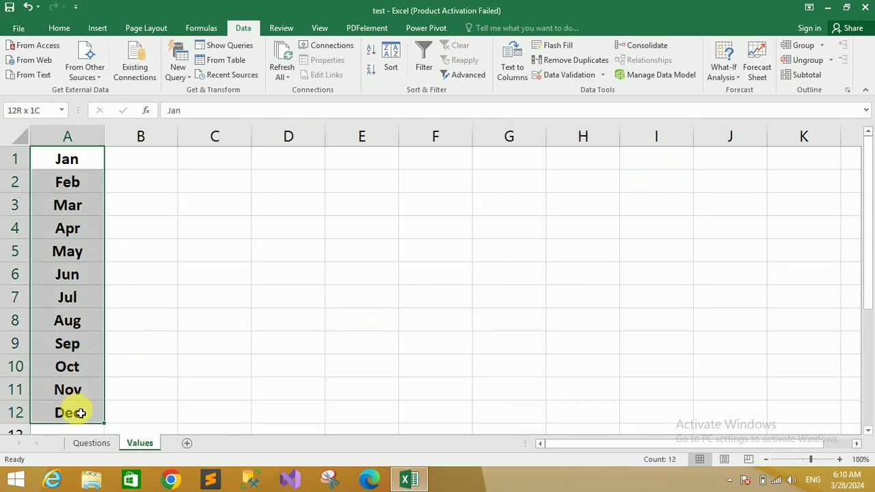
click(92, 443)
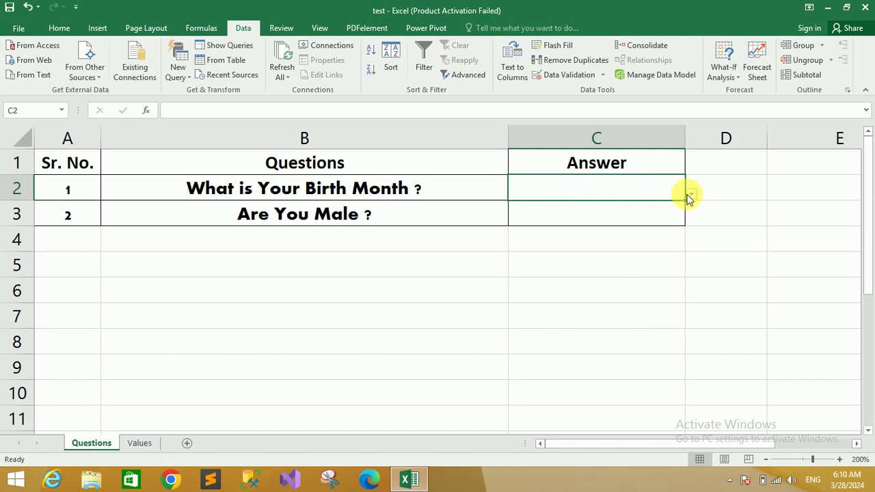
Step: Choose Sep from C2's month drop-down list
click(691, 195)
drag(686, 240, 689, 321)
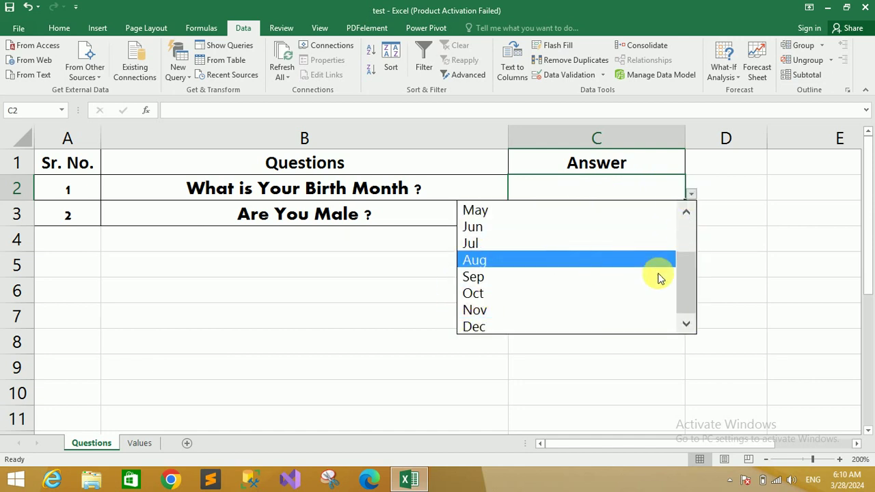
drag(687, 286, 692, 211)
click(628, 195)
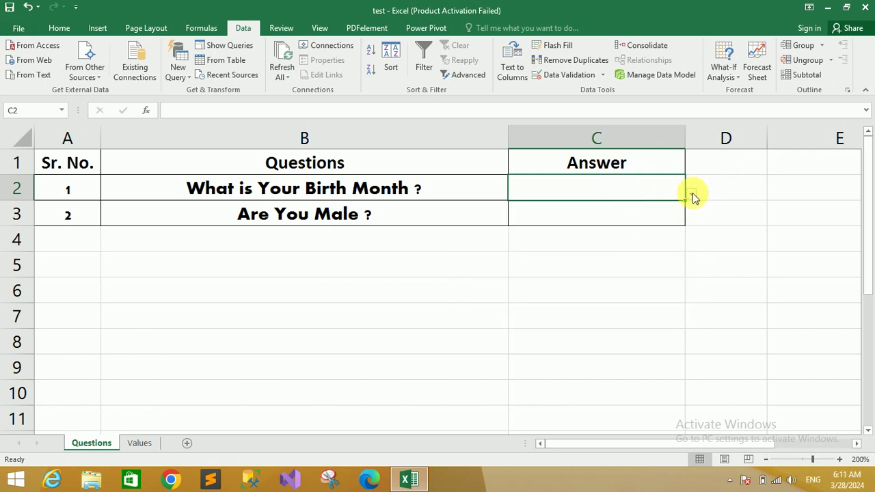
click(692, 196)
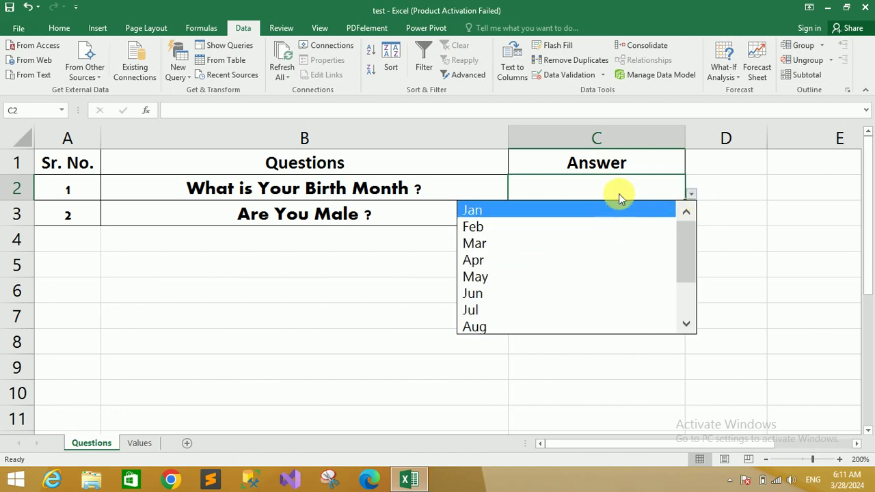
drag(684, 231, 682, 306)
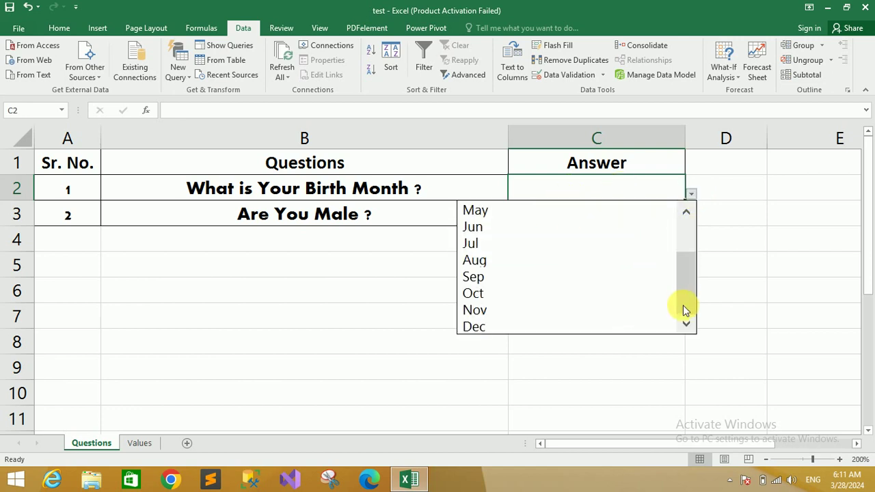
click(488, 284)
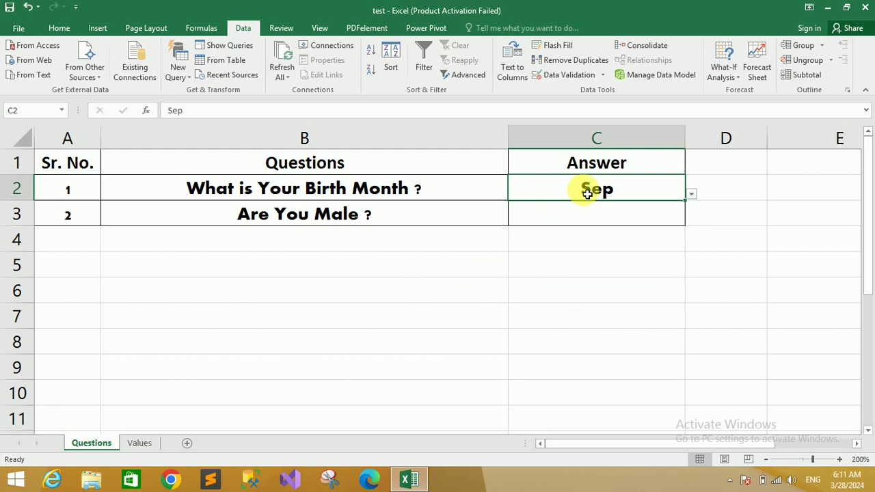
click(692, 194)
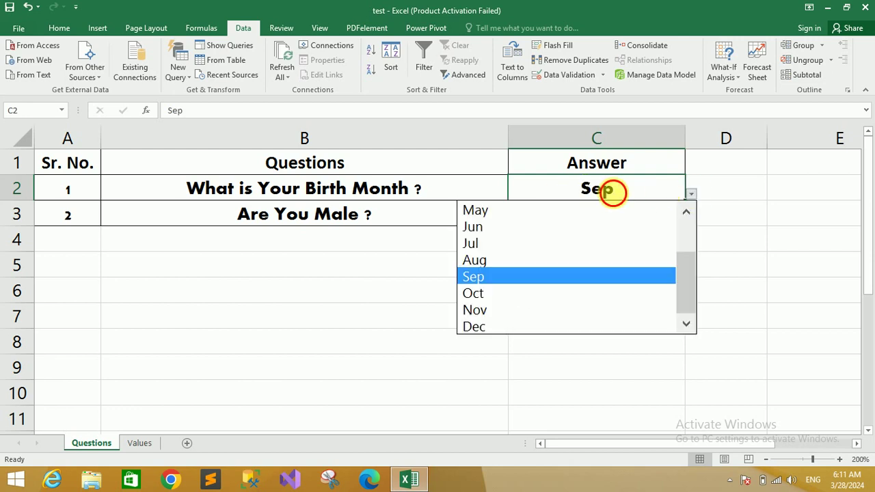
click(612, 192)
text(H)
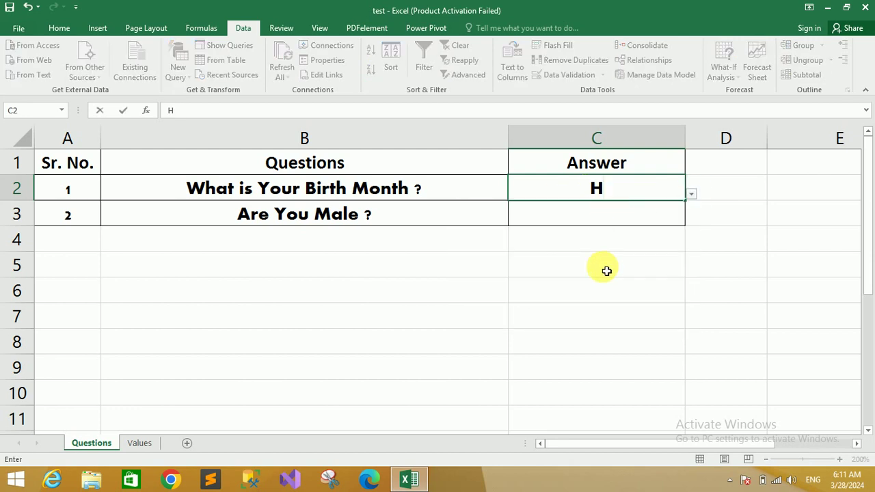
text(et)
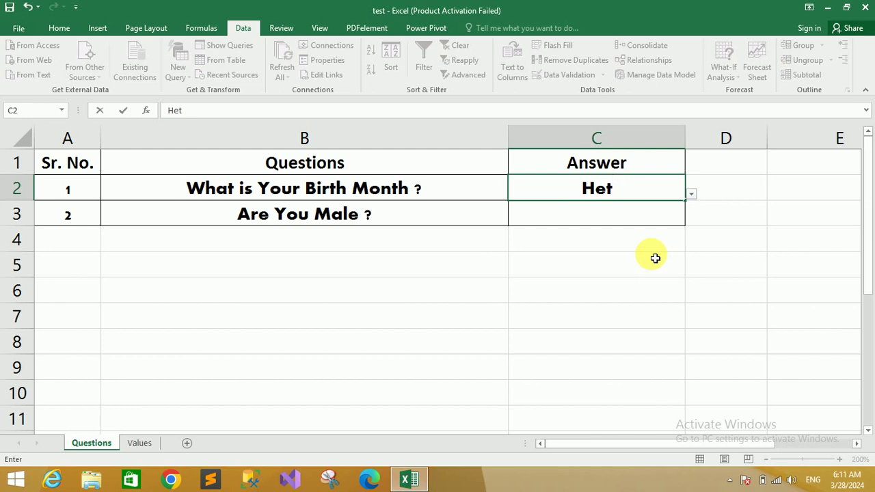
key(Return)
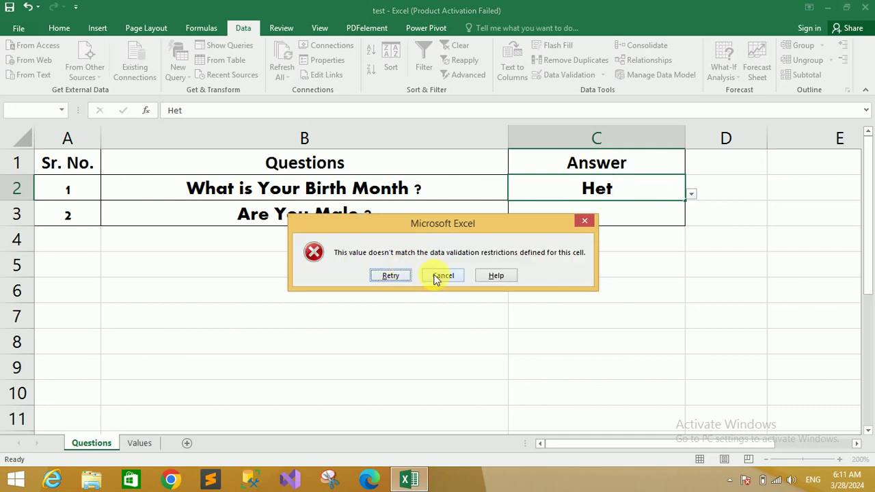
click(585, 221)
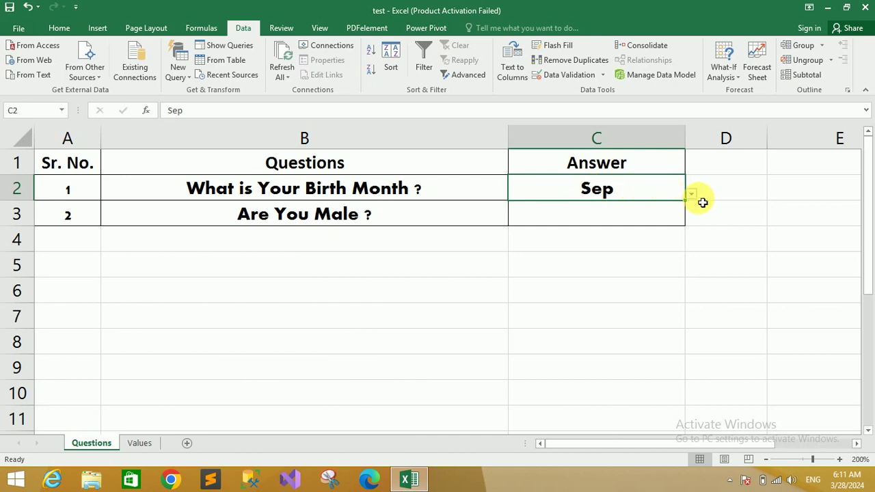
click(645, 216)
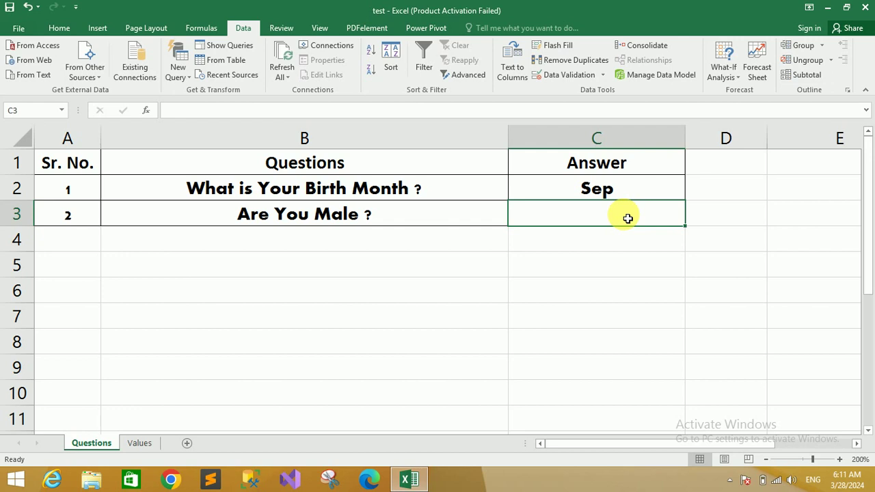
Step: Select the 'Are You Male' answer cell C3 and show the Data Validation options
click(388, 225)
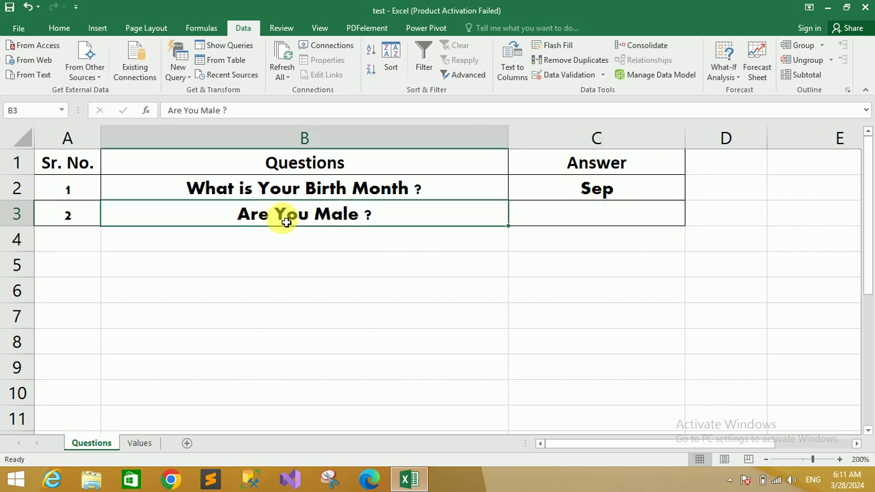
click(565, 221)
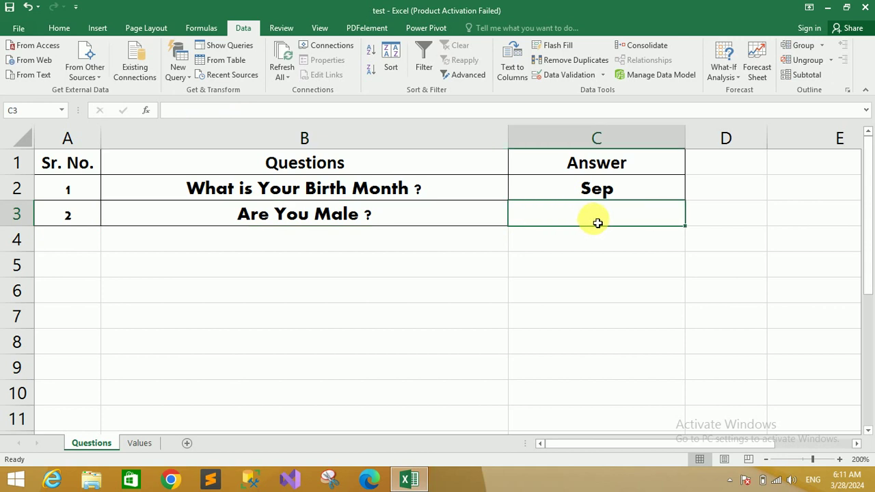
click(58, 27)
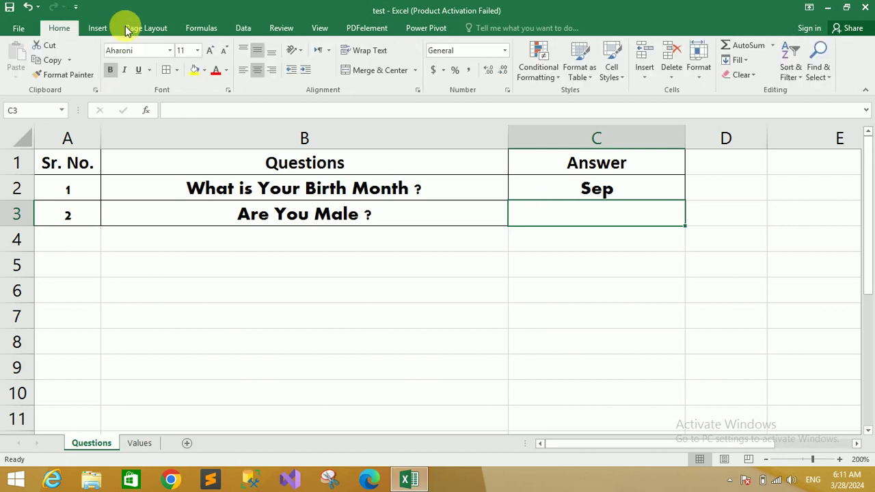
click(243, 28)
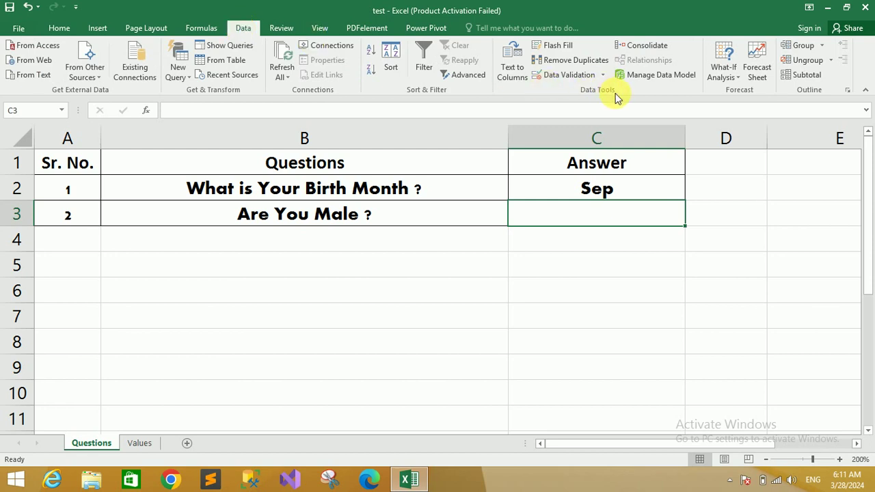
click(602, 75)
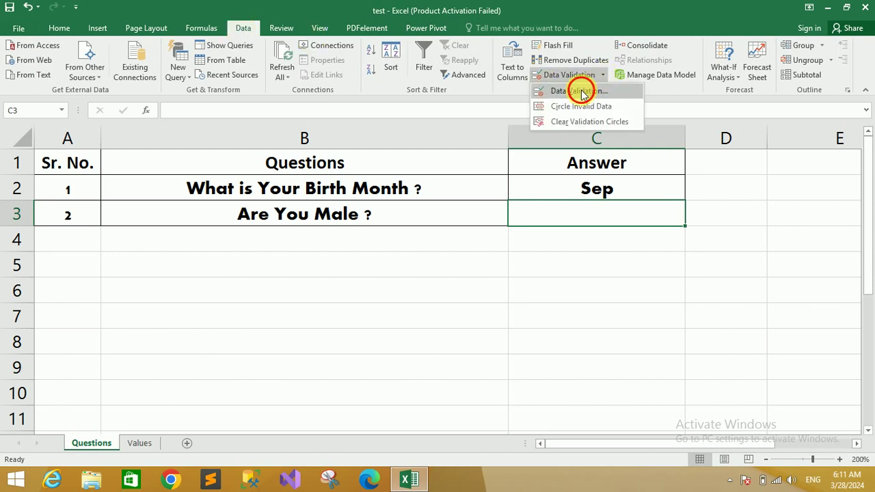
Step: Give C3 List validation with source 'Yes, No' and apply it
click(582, 94)
drag(353, 150, 427, 102)
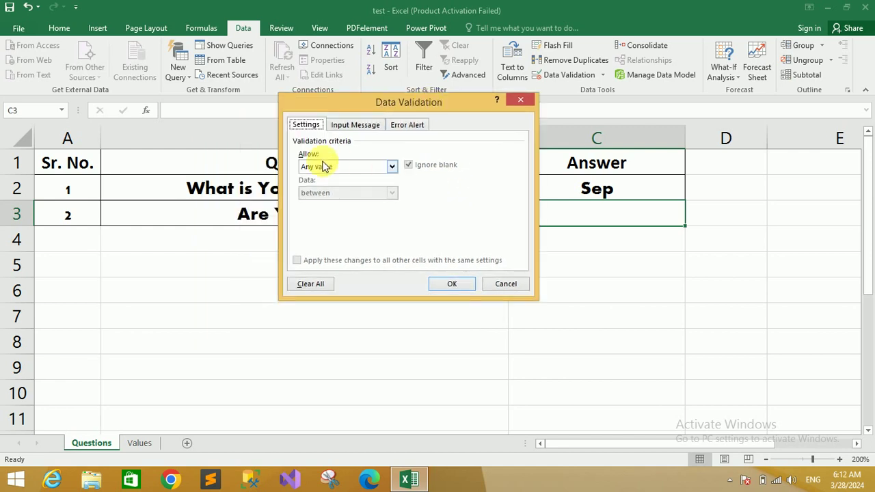
click(392, 169)
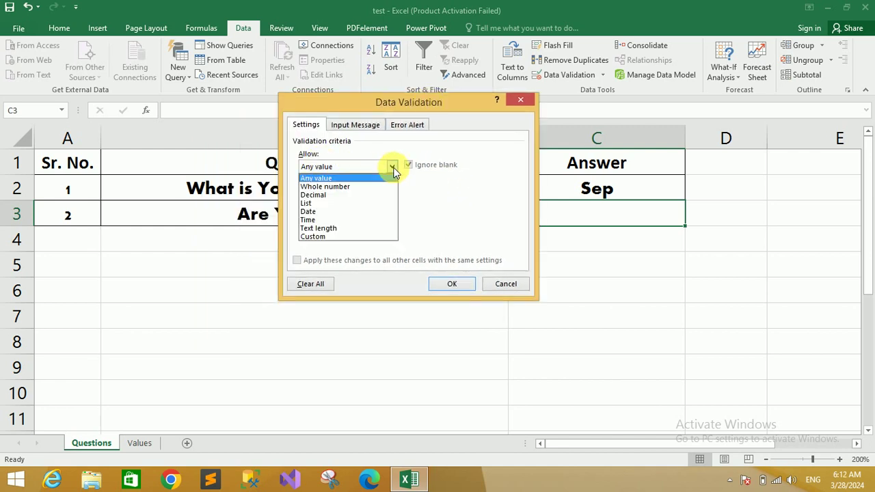
click(313, 204)
click(306, 219)
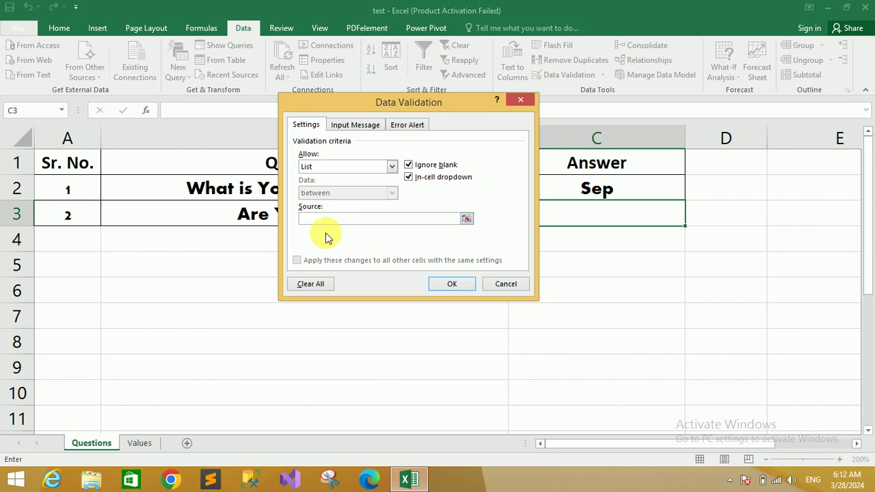
text(Yes)
text(, No)
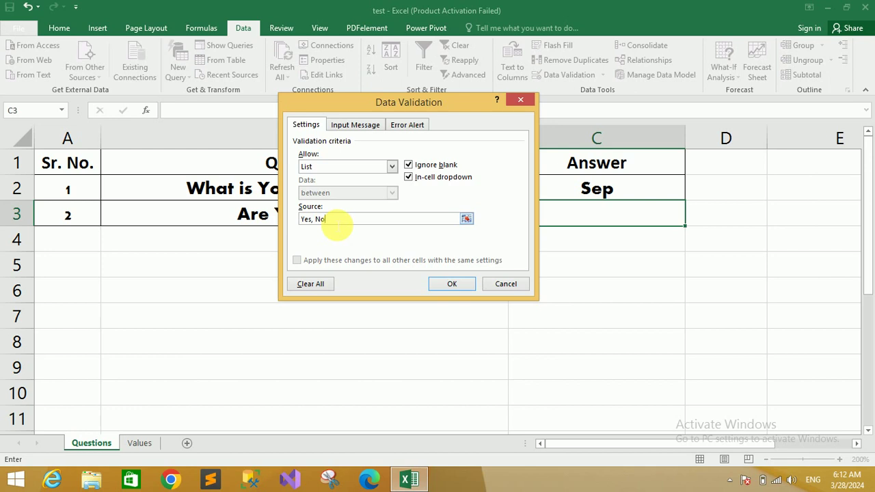
drag(337, 226, 316, 232)
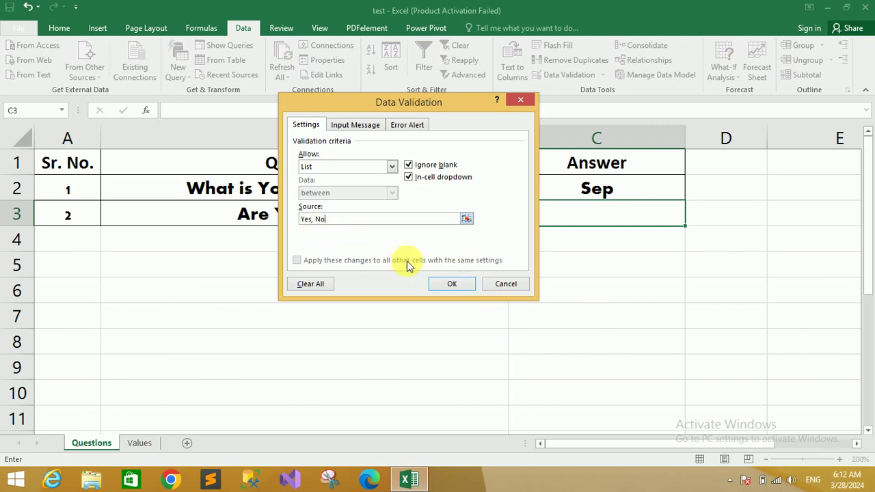
click(451, 285)
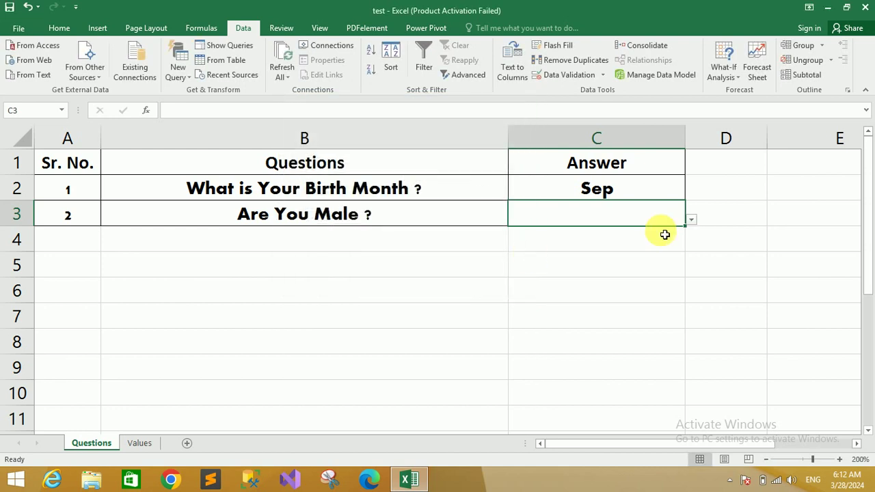
Step: Pick Yes from C3's drop-down, then move to cell C4
click(692, 219)
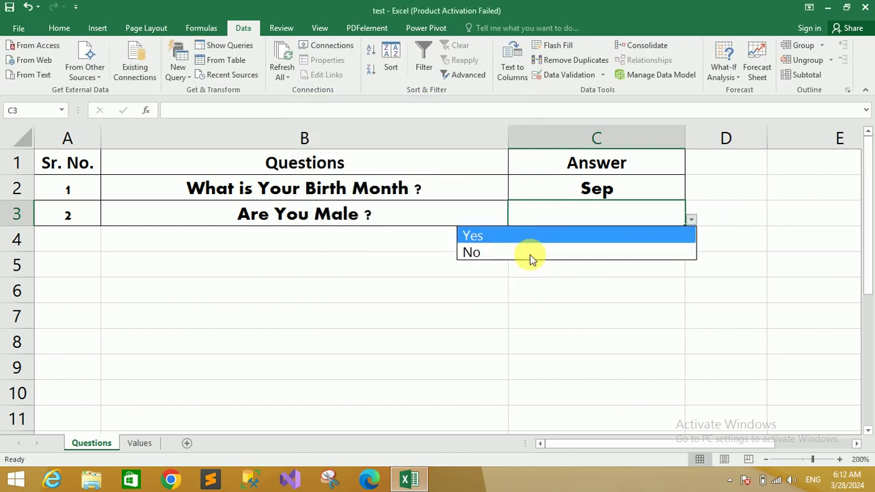
click(516, 236)
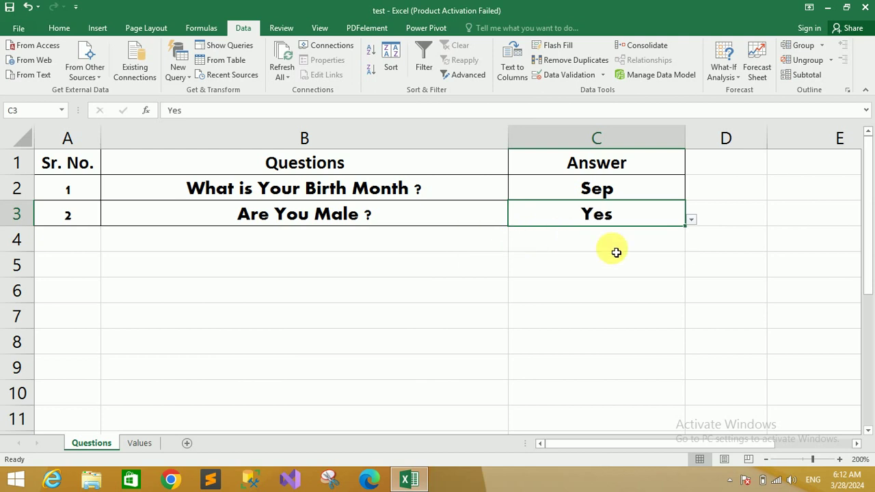
click(615, 252)
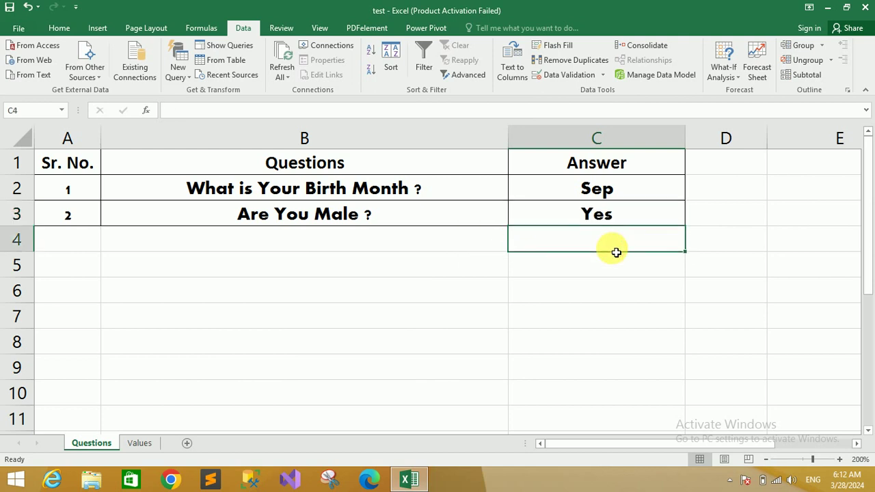